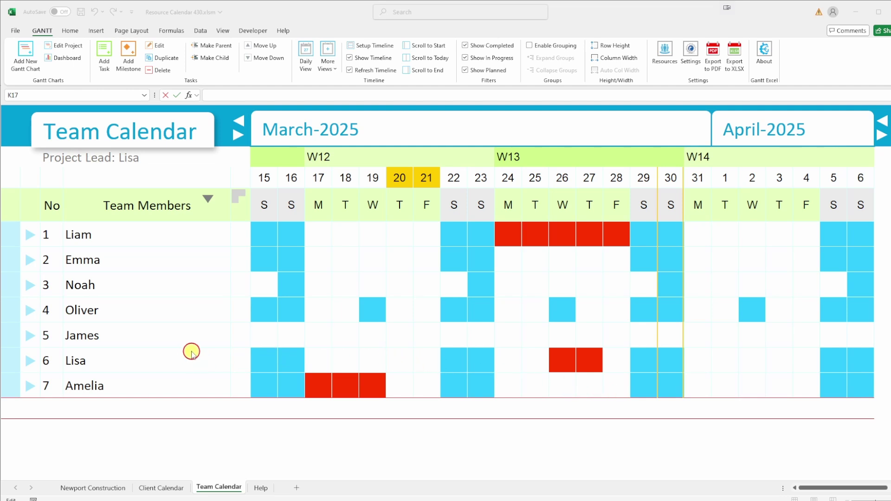
Review the existing calendar by selecting the seven member names and the 15–6 date headers
{"action": "left_click_drag", "start_coordinate": [264, 178], "coordinate": [851, 384]}
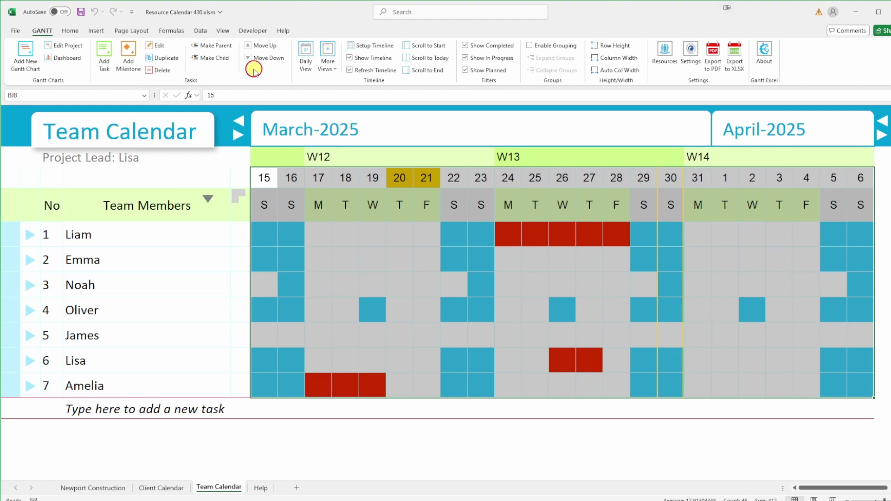
{"action": "left_click", "coordinate": [265, 178]}
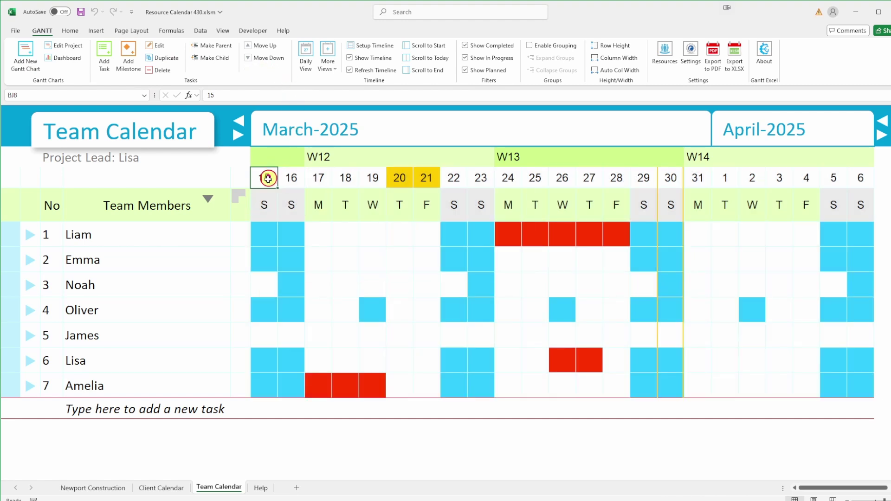
{"action": "left_click", "coordinate": [149, 234]}
{"action": "left_click_drag", "start_coordinate": [149, 234], "coordinate": [126, 380]}
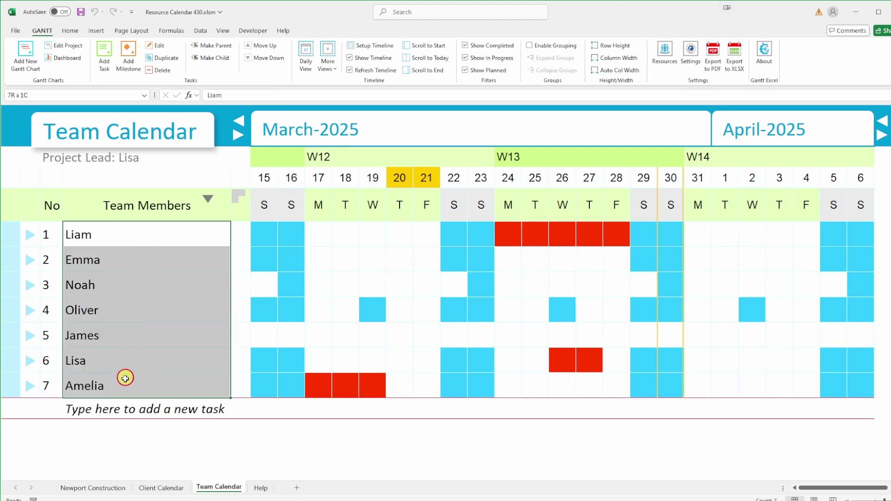
{"action": "left_click", "coordinate": [268, 178]}
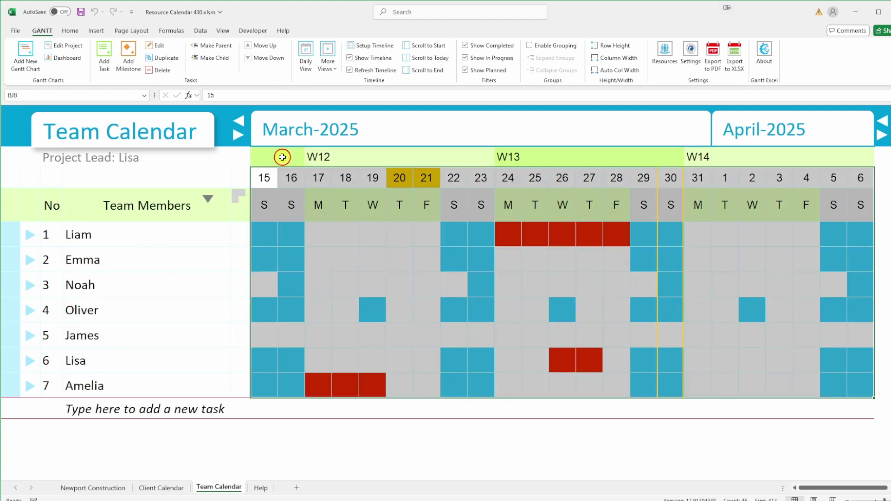
{"action": "left_click", "coordinate": [268, 177]}
{"action": "left_click_drag", "start_coordinate": [269, 182], "coordinate": [858, 183]}
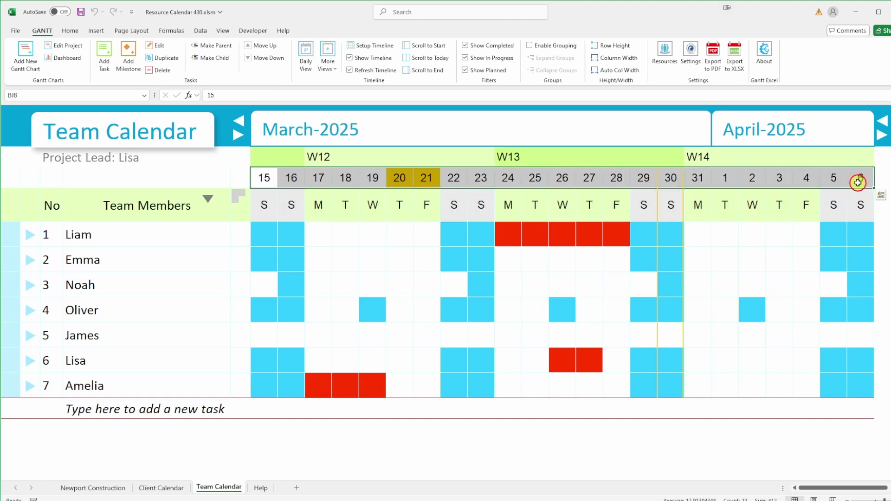
{"action": "left_click", "coordinate": [400, 179]}
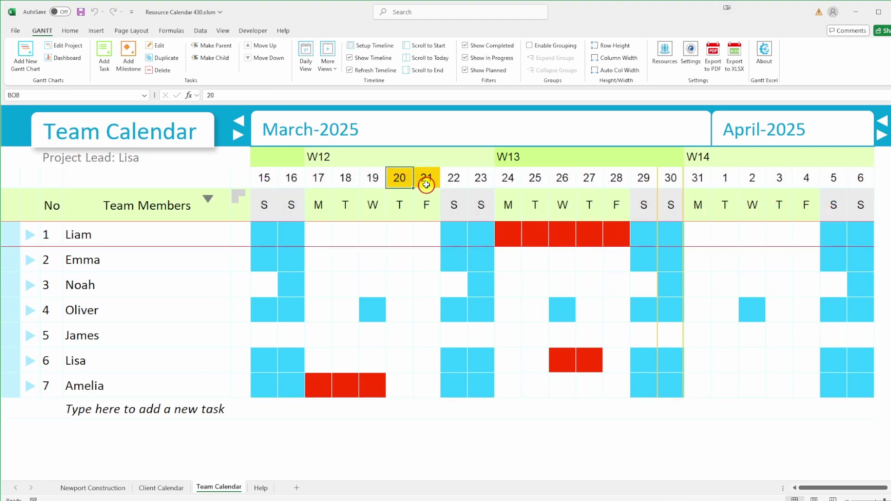
{"action": "left_click", "coordinate": [426, 183]}
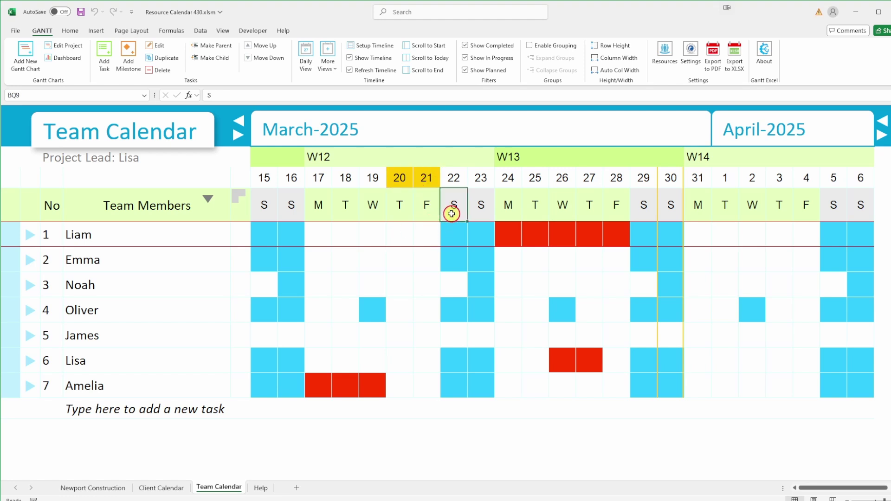
{"action": "left_click", "coordinate": [481, 209]}
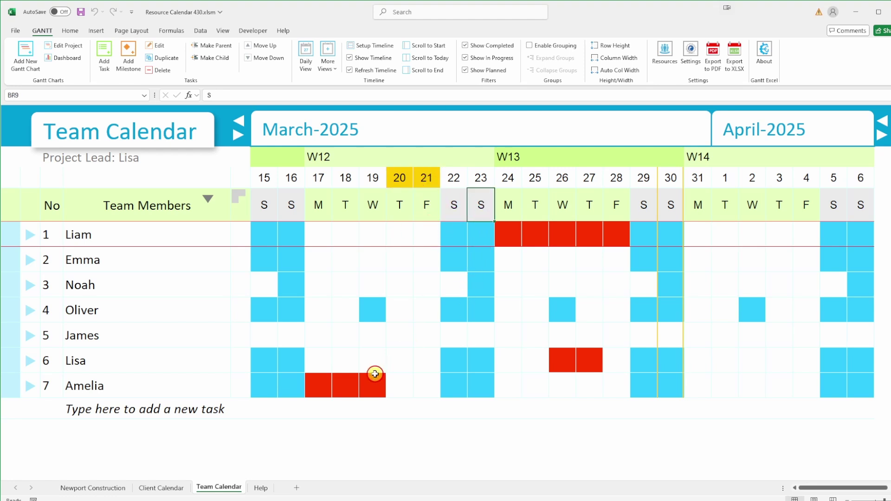
Inspect the red holidays and blue non-working days of Liam, Noah, Oliver, Lisa, Amelia and James
{"action": "left_click_drag", "start_coordinate": [508, 237], "coordinate": [611, 237]}
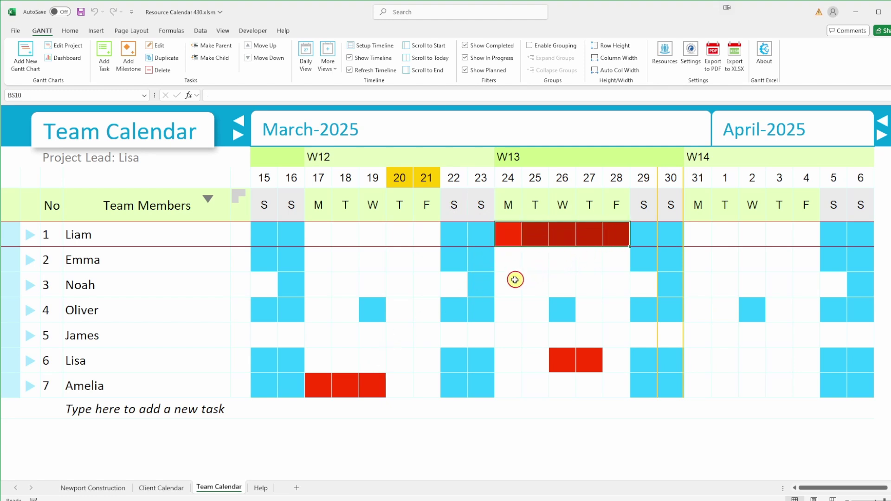
{"action": "left_click", "coordinate": [451, 290]}
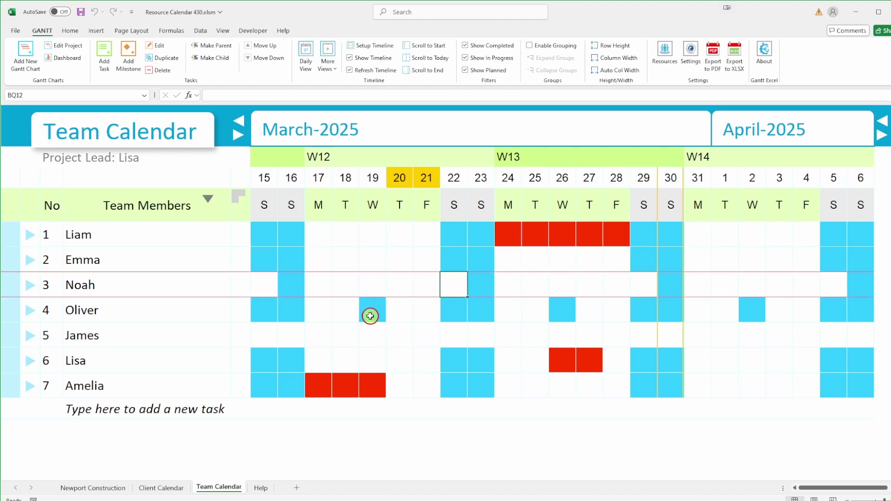
{"action": "left_click", "coordinate": [372, 310]}
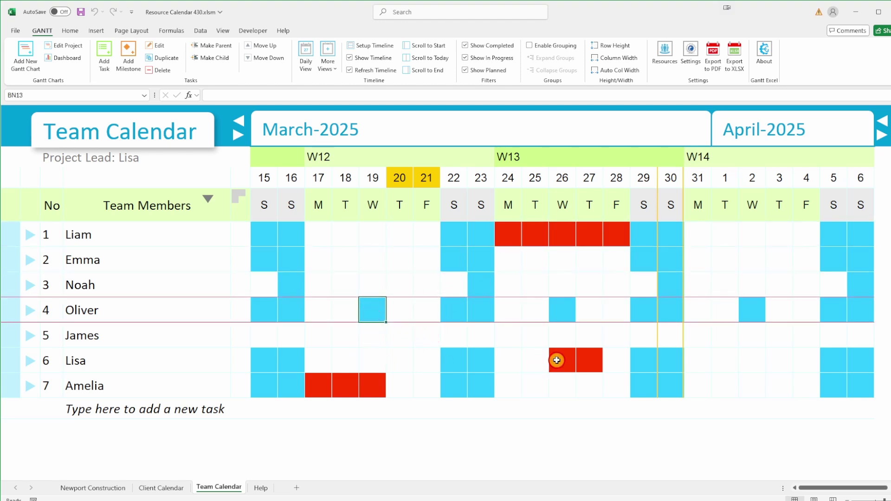
{"action": "left_click_drag", "start_coordinate": [557, 361], "coordinate": [586, 360]}
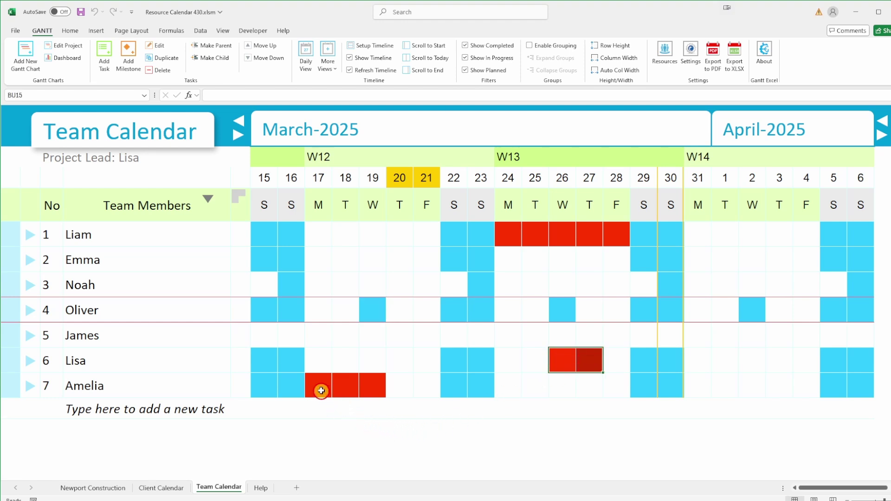
{"action": "left_click_drag", "start_coordinate": [318, 386], "coordinate": [374, 386]}
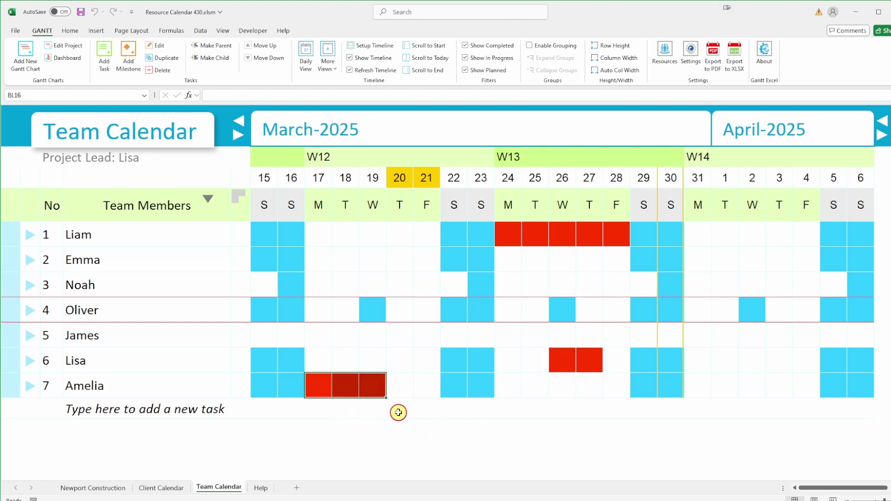
{"action": "left_click", "coordinate": [167, 413]}
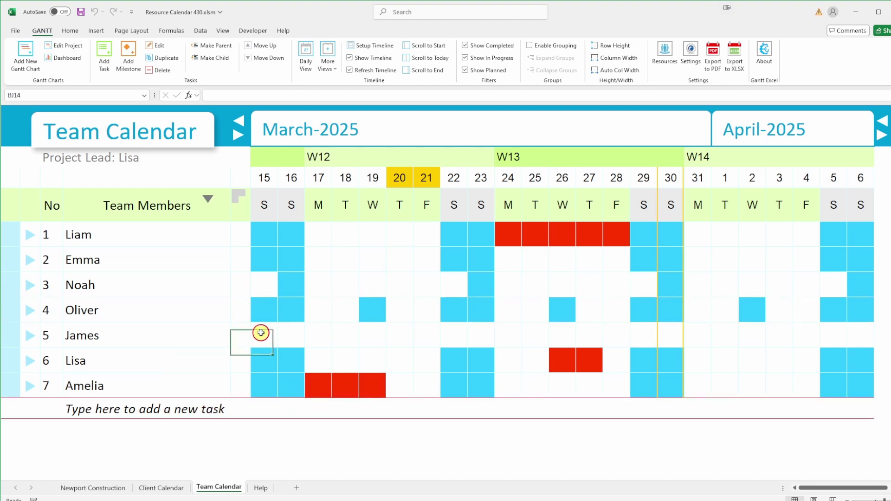
{"action": "left_click_drag", "start_coordinate": [264, 335], "coordinate": [861, 326]}
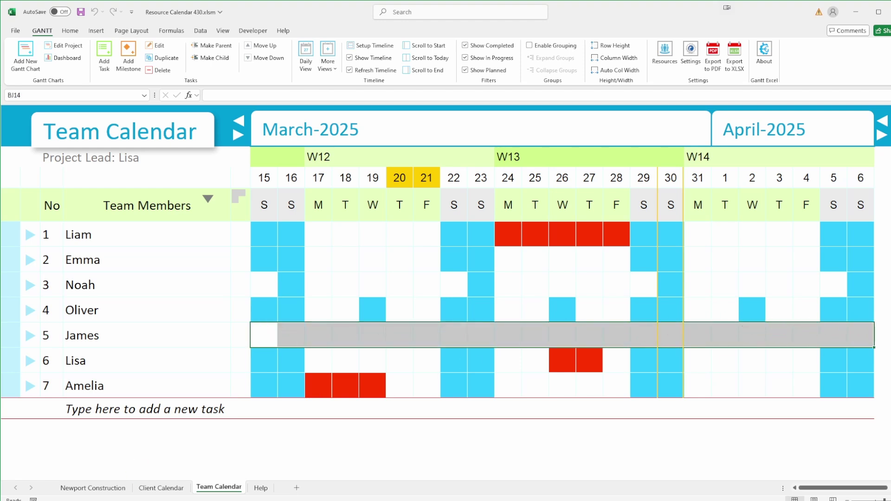
{"action": "key", "text": "Delete"}
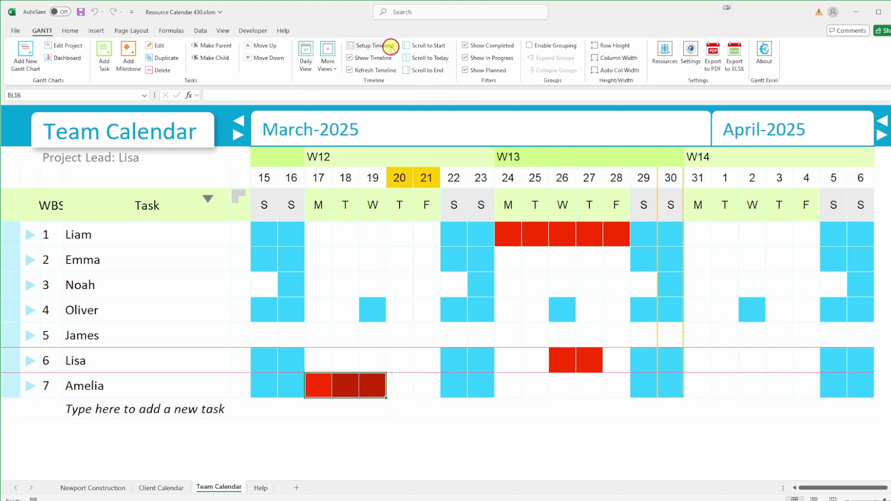
Check and close the timeline setup and chart display settings windows
{"action": "left_click", "coordinate": [374, 46]}
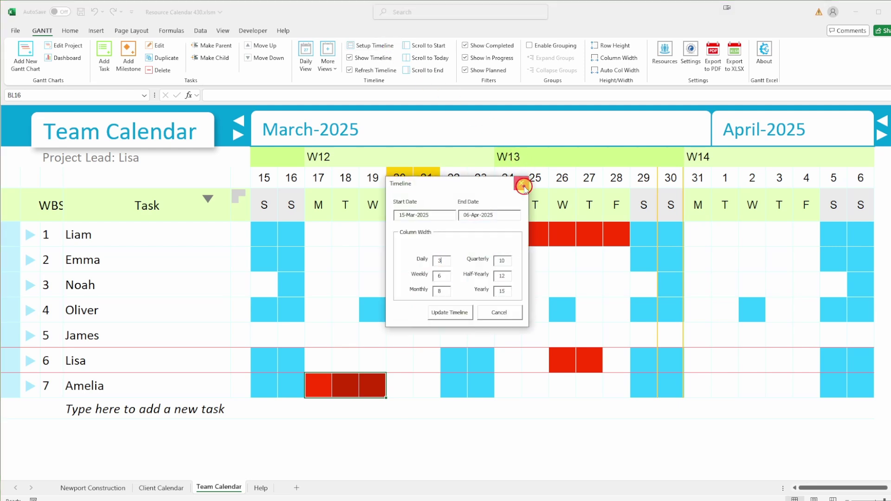
{"action": "left_click", "coordinate": [521, 184]}
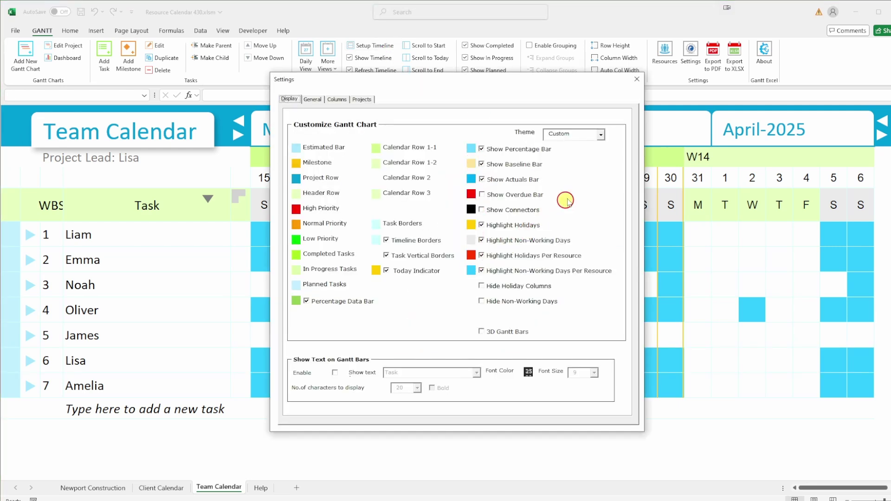
{"action": "left_click", "coordinate": [637, 82]}
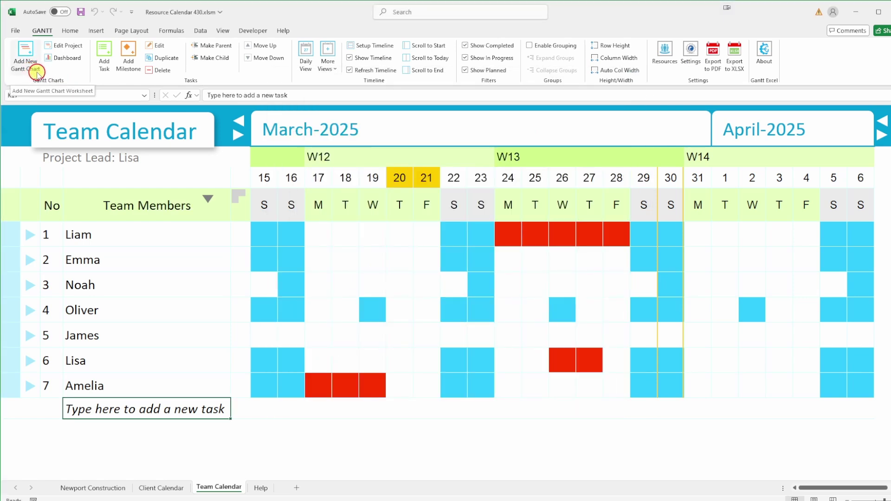
Create the Calendar sheet for project Team Calendar, led by Lisa, with costs disabled
{"action": "left_click", "coordinate": [36, 71]}
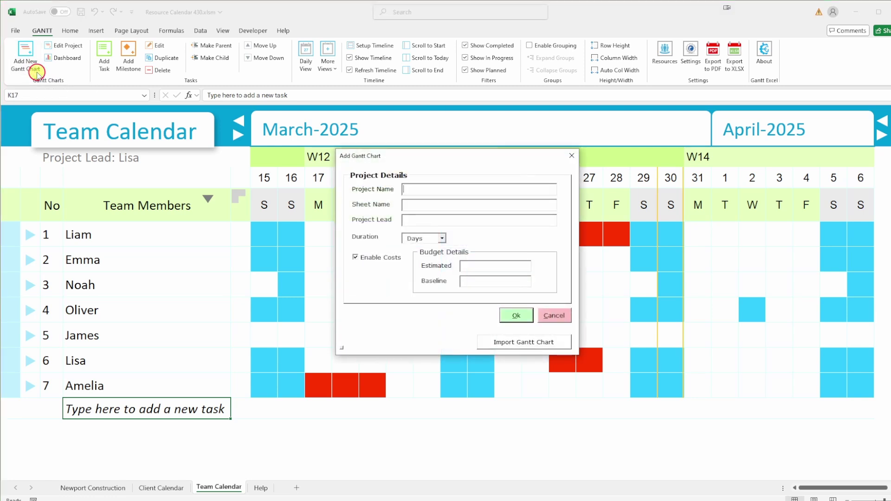
{"action": "left_click", "coordinate": [427, 188]}
{"action": "type", "text": "Team"}
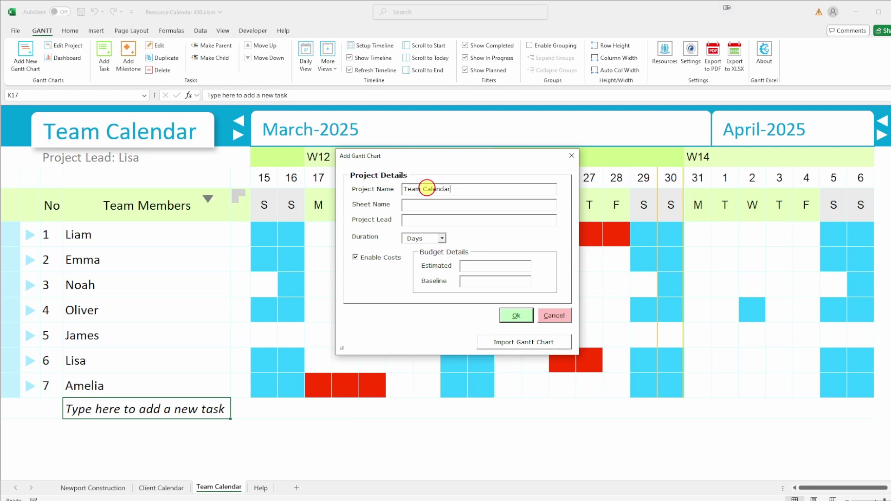
{"action": "type", "text": "Calendar"}
{"action": "left_click", "coordinate": [427, 220]}
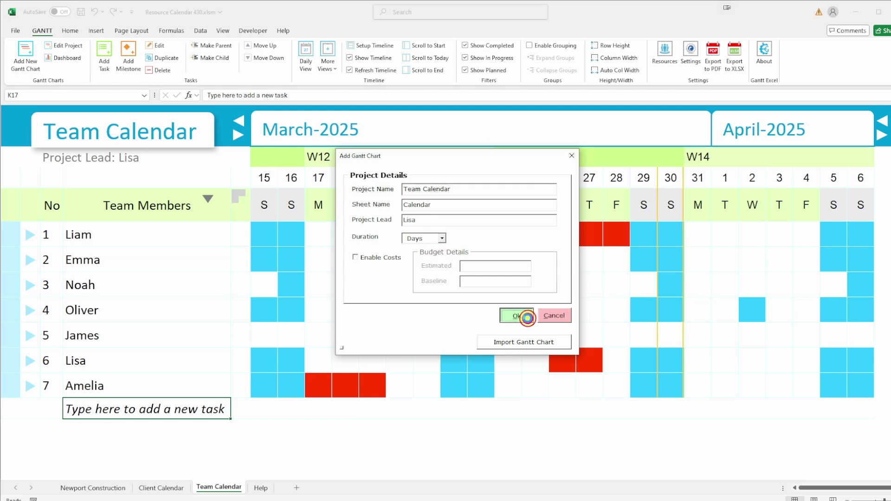
{"action": "left_click", "coordinate": [518, 316]}
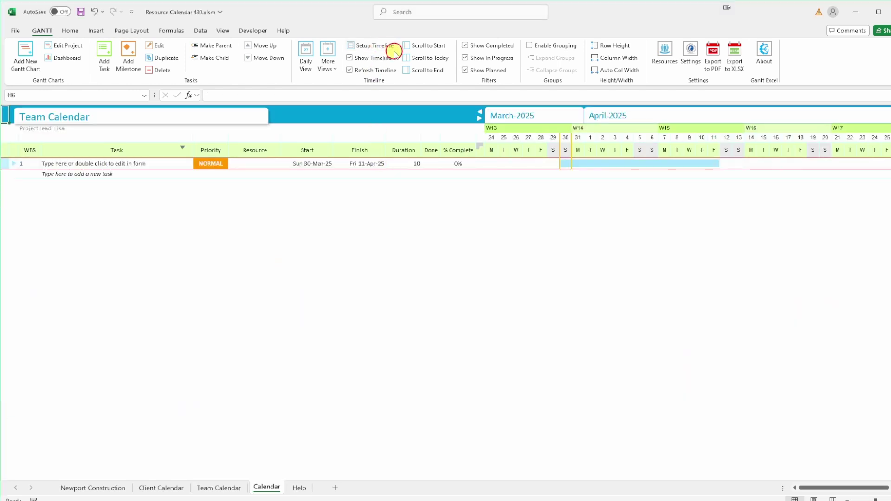
Set the timeline to start 15-Mar-2025 and end 06-Apr-2025, then update it
{"action": "left_click", "coordinate": [394, 50]}
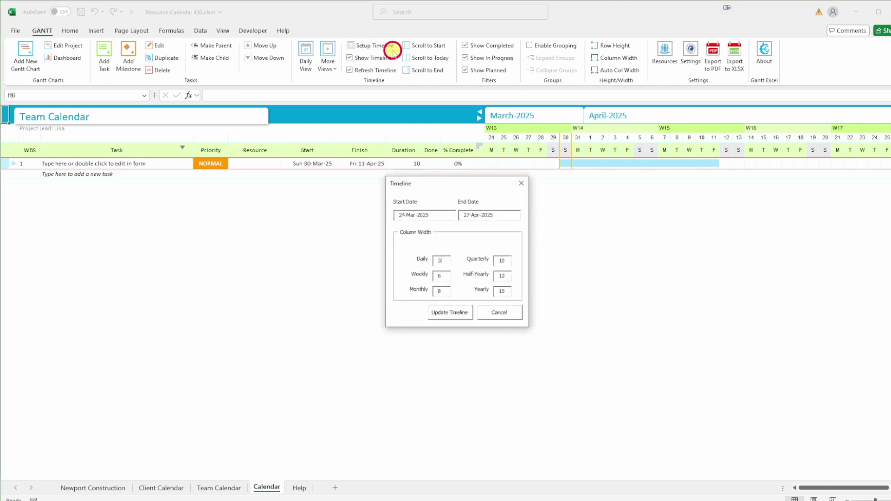
{"action": "left_click", "coordinate": [455, 214]}
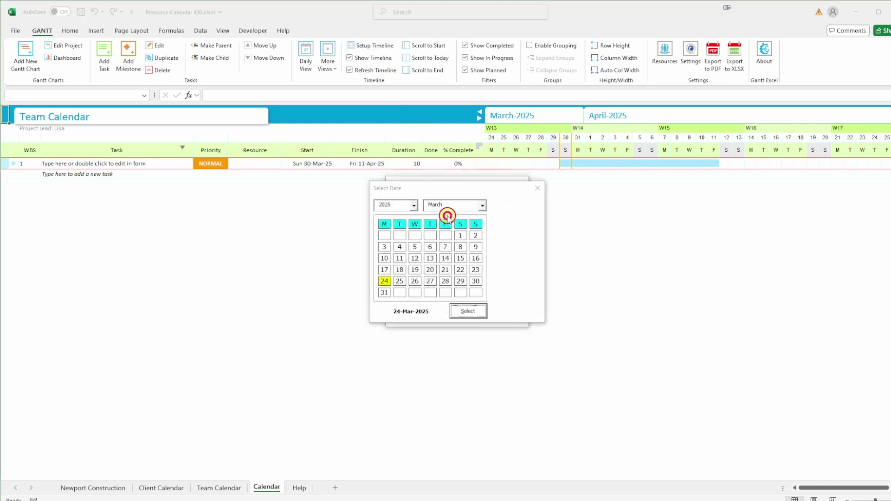
{"action": "left_click", "coordinate": [461, 260]}
{"action": "left_click", "coordinate": [468, 310]}
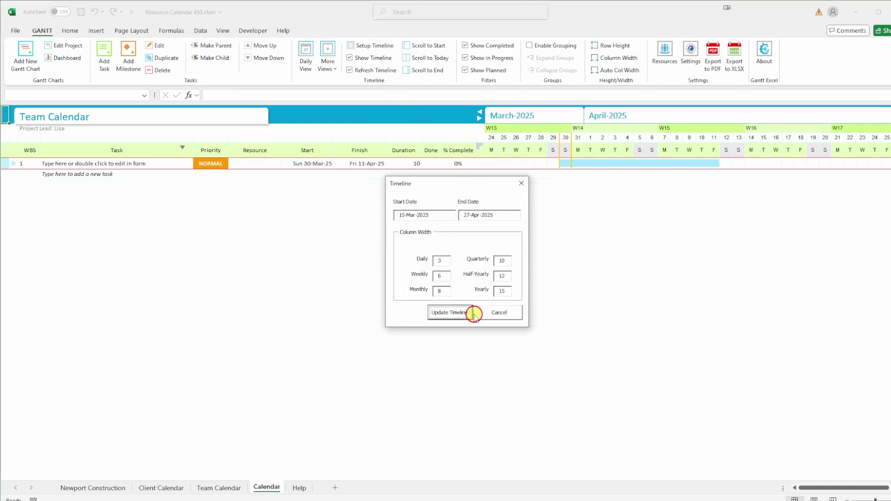
{"action": "left_click", "coordinate": [497, 215]}
{"action": "left_click", "coordinate": [475, 236]}
{"action": "left_click", "coordinate": [468, 311]}
{"action": "left_click", "coordinate": [464, 315]}
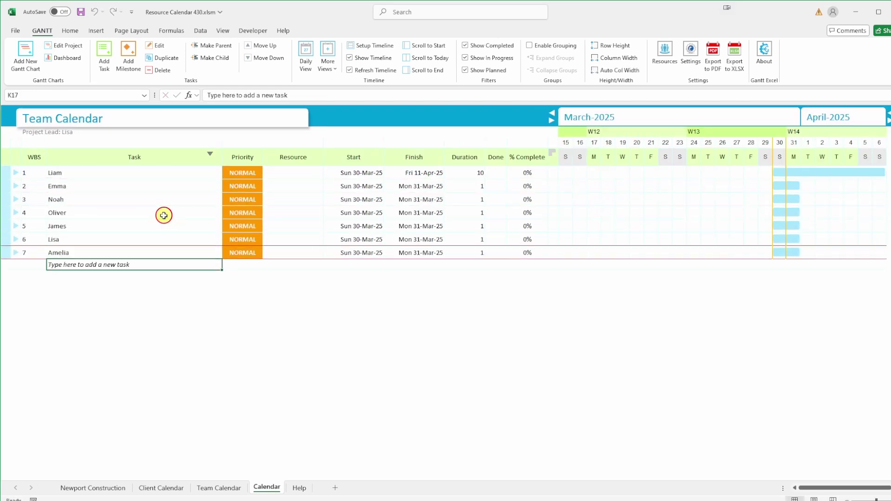
Give all seven members a Start date of 1 January 2025 in one Ctrl+Enter fill
{"action": "left_click_drag", "start_coordinate": [376, 173], "coordinate": [374, 250]}
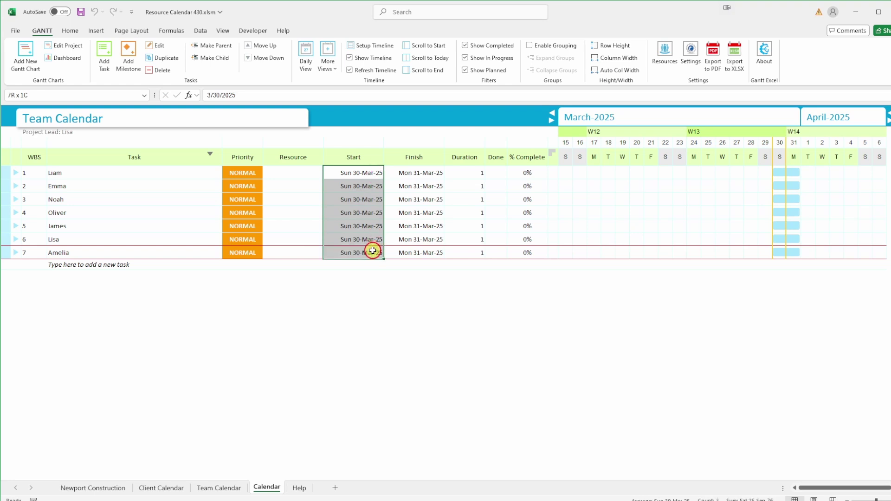
{"action": "type", "text": "1/1"}
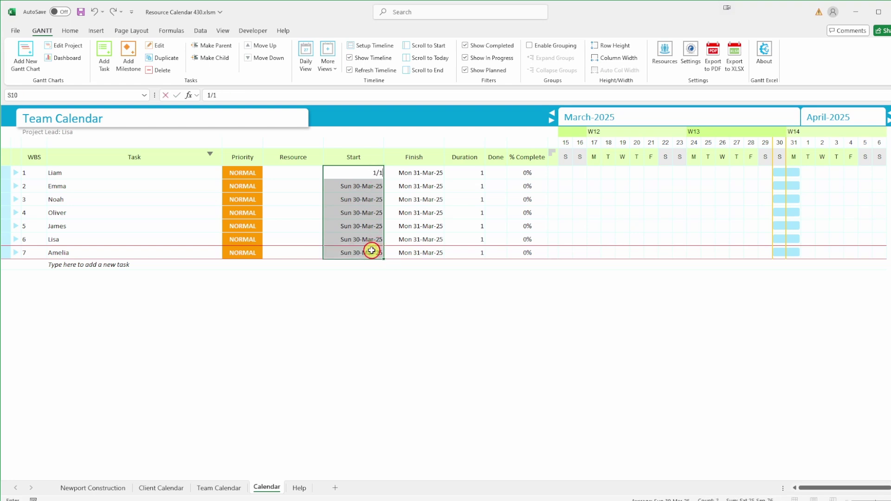
{"action": "key", "text": "ctrl+Return"}
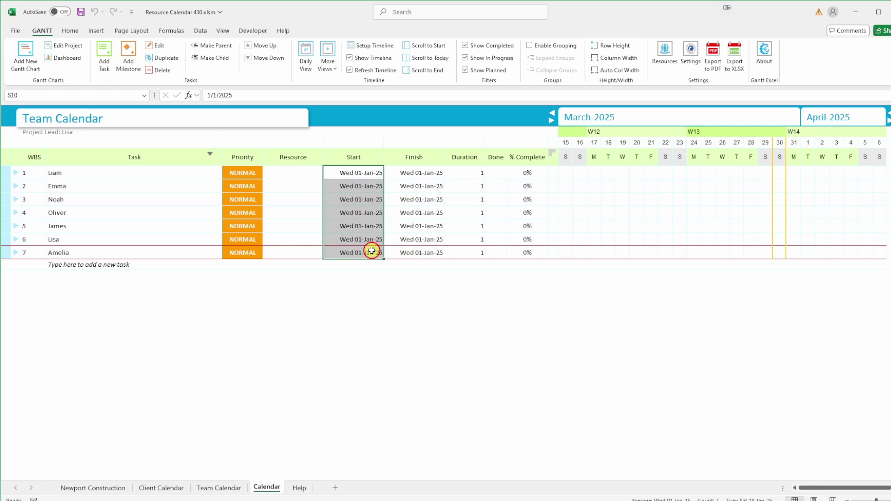
Review work days and holidays for Organization, Liam, Emma, Noah, Oliver, James, Lisa, Amelia, then save
{"action": "left_click", "coordinate": [664, 61]}
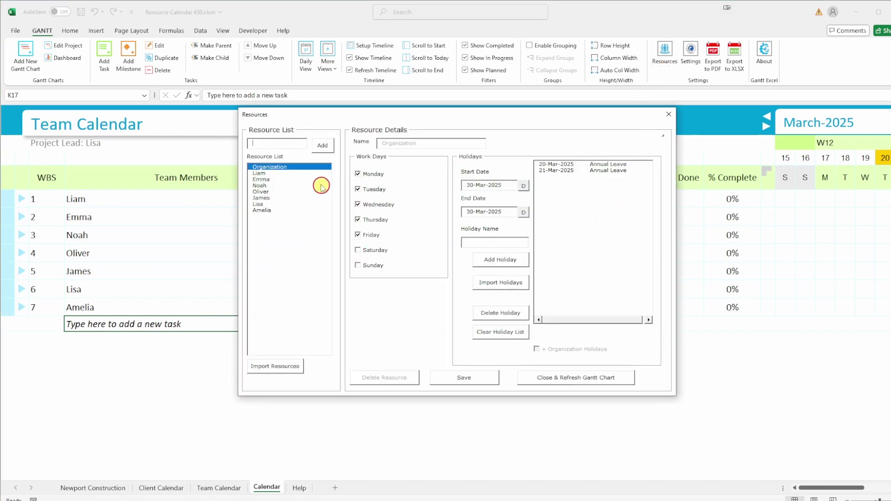
{"action": "left_click", "coordinate": [295, 144]}
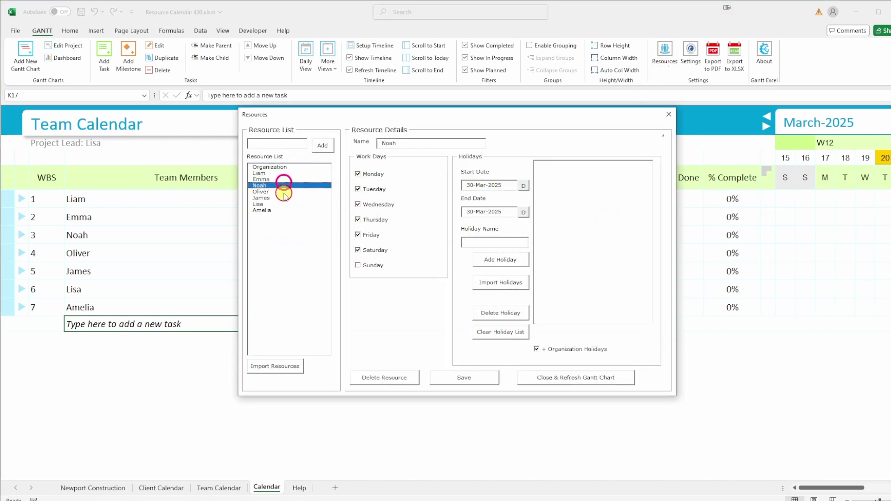
{"action": "left_click", "coordinate": [275, 205]}
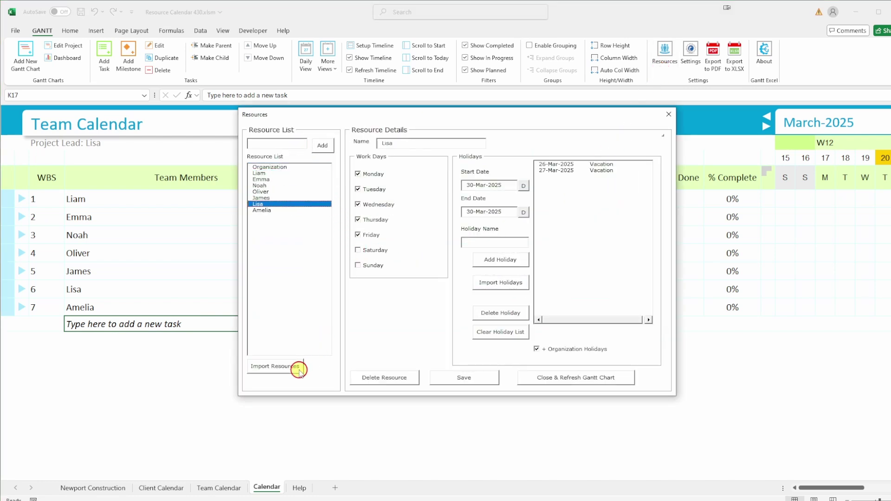
{"action": "left_click", "coordinate": [288, 167]}
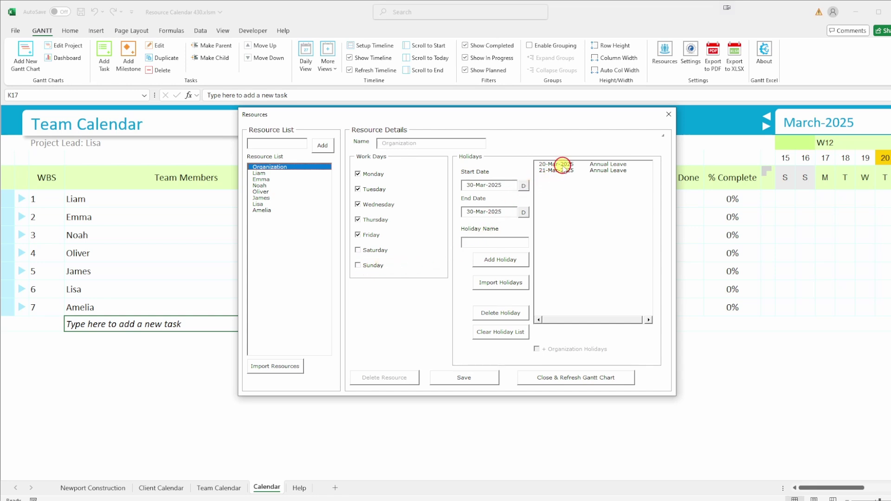
{"action": "left_click", "coordinate": [265, 174]}
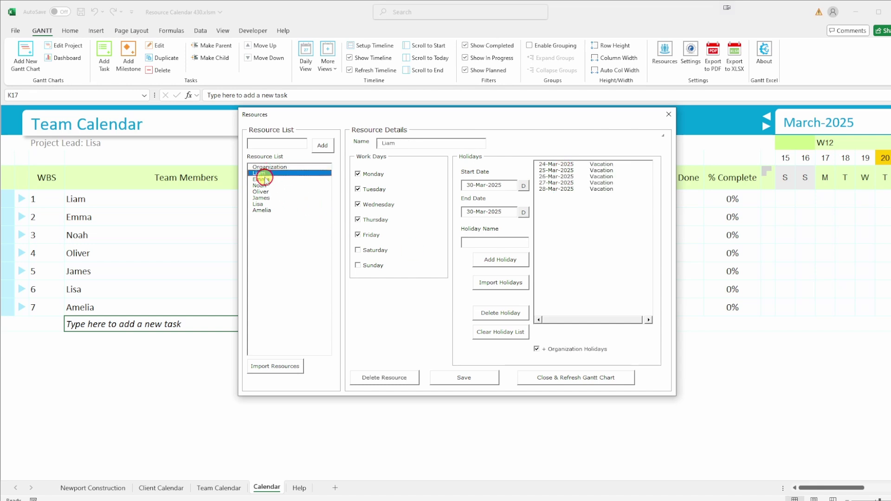
{"action": "left_click", "coordinate": [264, 179]}
{"action": "left_click", "coordinate": [264, 185]}
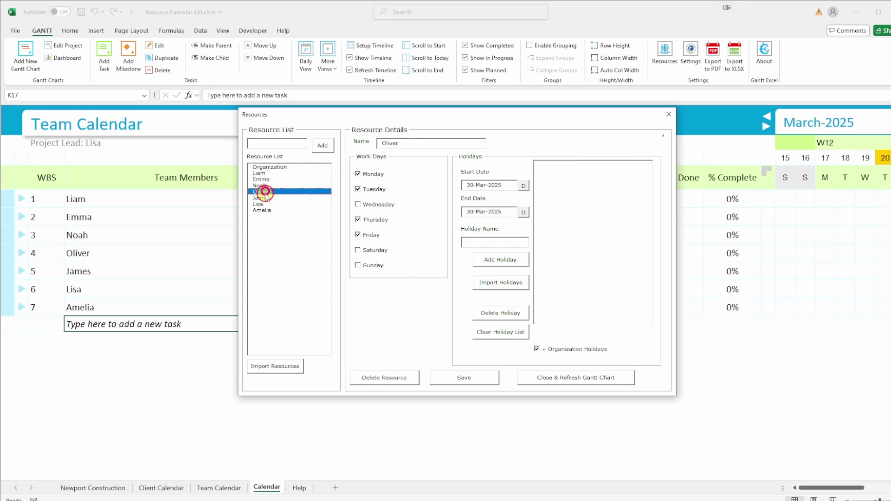
{"action": "left_click", "coordinate": [264, 198]}
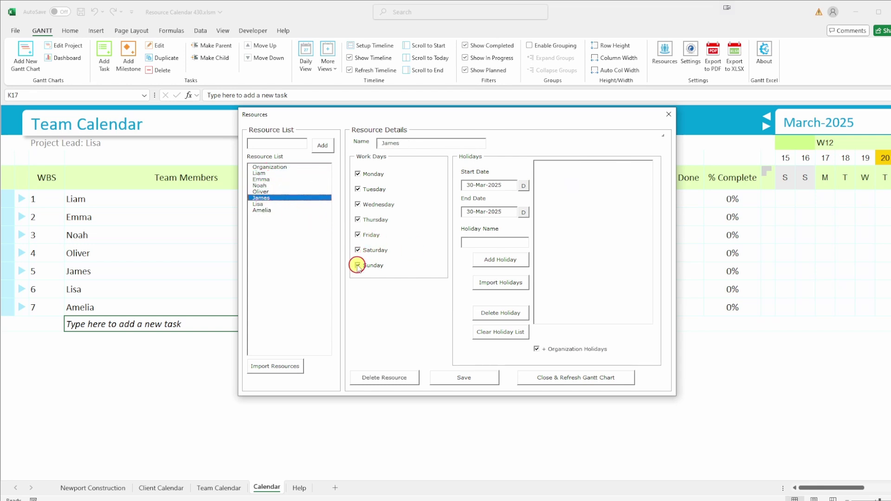
{"action": "left_click", "coordinate": [261, 204]}
{"action": "left_click", "coordinate": [261, 212]}
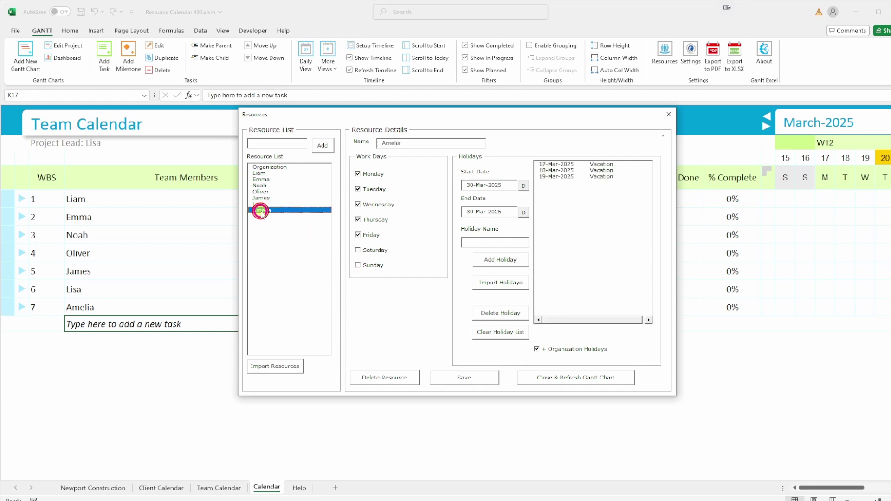
{"action": "left_click", "coordinate": [479, 382]}
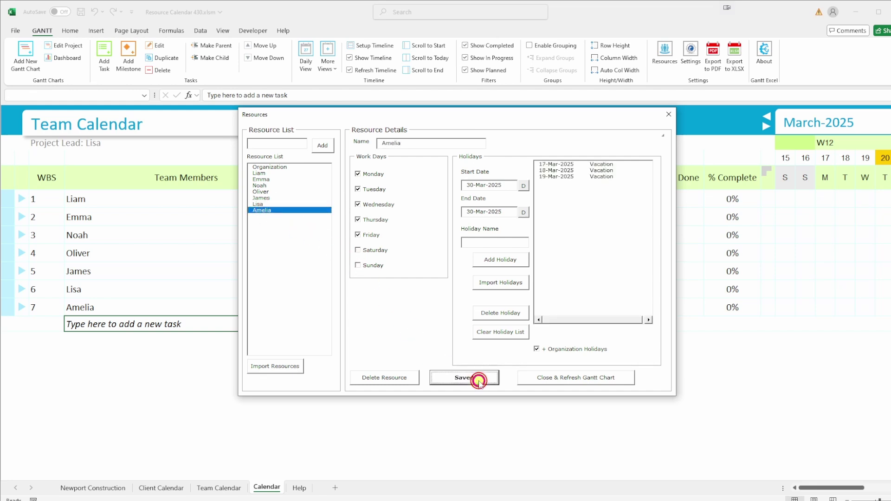
Close Resources, then copy the member names Liam–Amelia into the matching Resource cells
{"action": "left_click", "coordinate": [542, 384]}
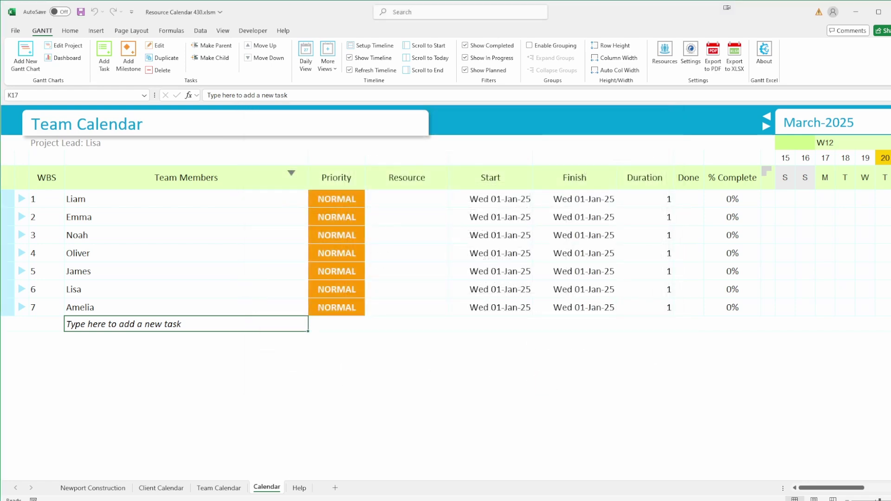
{"action": "scroll", "coordinate": [446, 251], "scroll_direction": "right", "scroll_amount": 10}
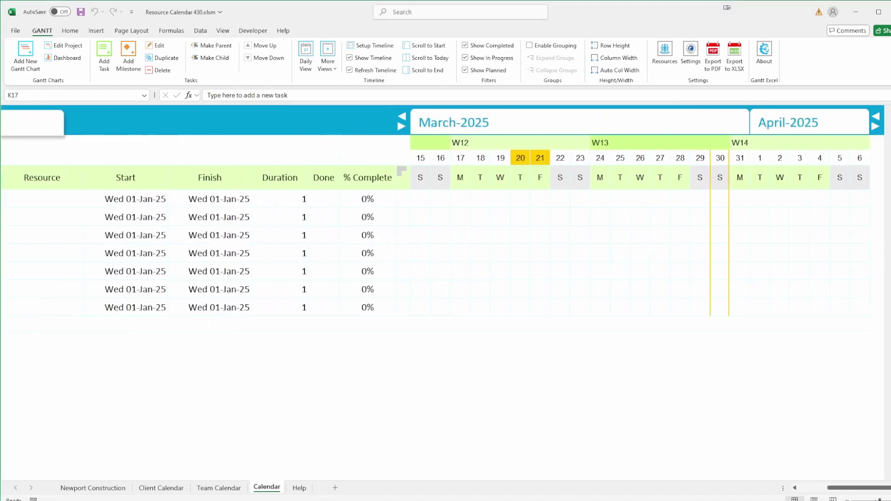
{"action": "scroll", "coordinate": [446, 251], "scroll_direction": "left", "scroll_amount": 10}
{"action": "left_click_drag", "start_coordinate": [240, 208], "coordinate": [236, 324]}
{"action": "key", "text": "ctrl+c"}
{"action": "left_click", "coordinate": [444, 208]}
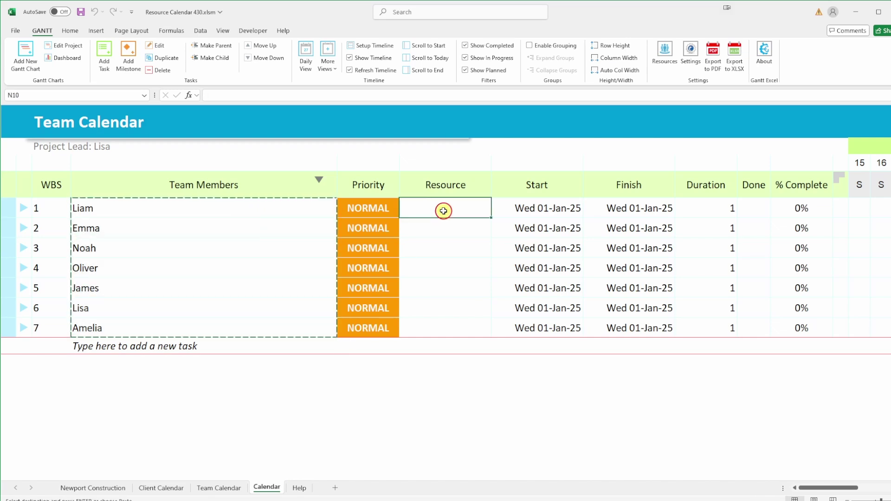
{"action": "key", "text": "ctrl+v"}
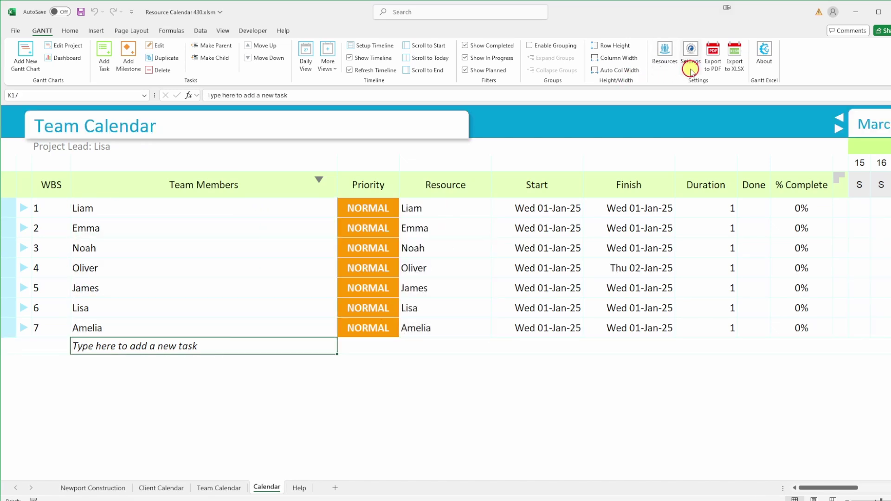
Hide the Priority, Resource, Start, Finish, Duration, Done and % Complete columns
{"action": "left_click", "coordinate": [691, 56]}
{"action": "left_click", "coordinate": [338, 99]}
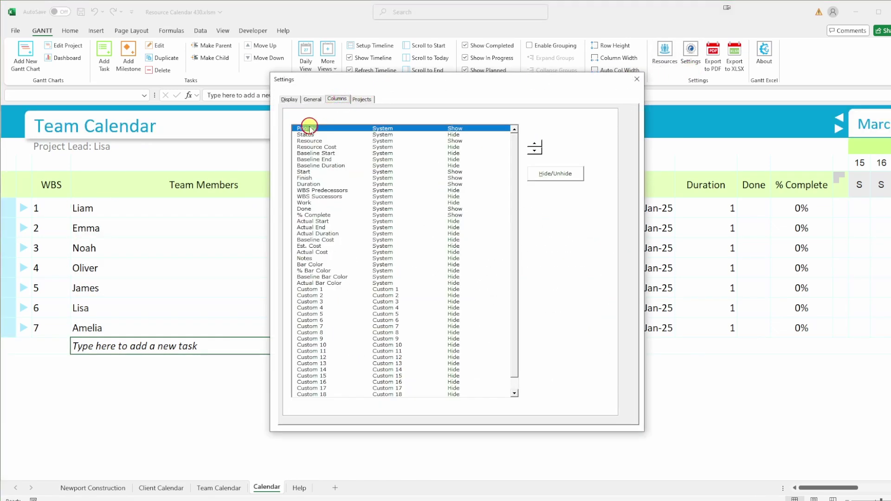
{"action": "left_click", "coordinate": [311, 140]}
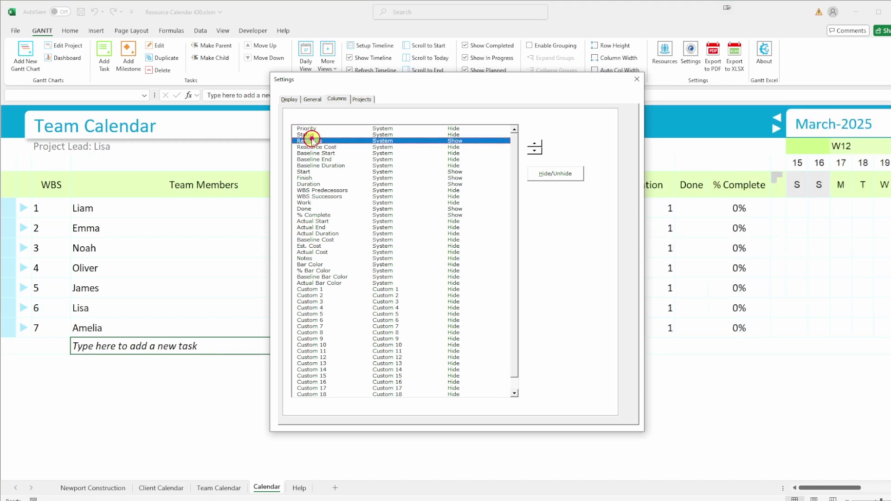
{"action": "left_click", "coordinate": [310, 172]}
{"action": "left_click", "coordinate": [307, 179]}
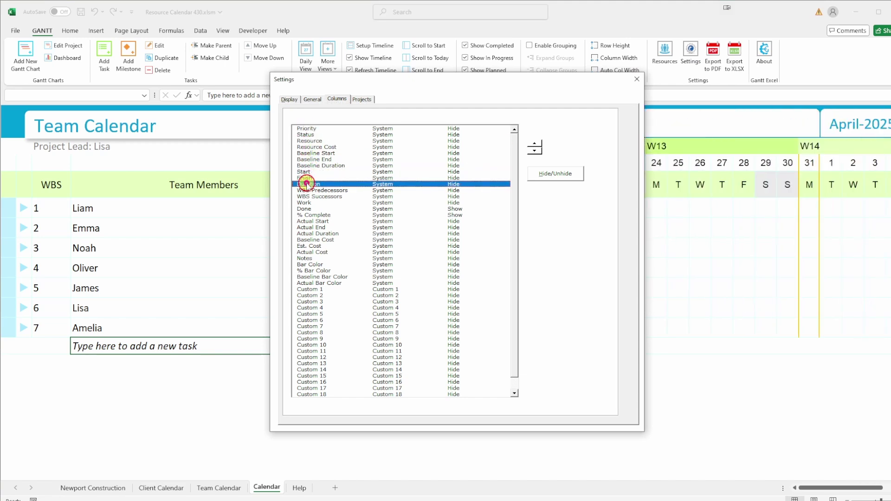
{"action": "left_click", "coordinate": [306, 209]}
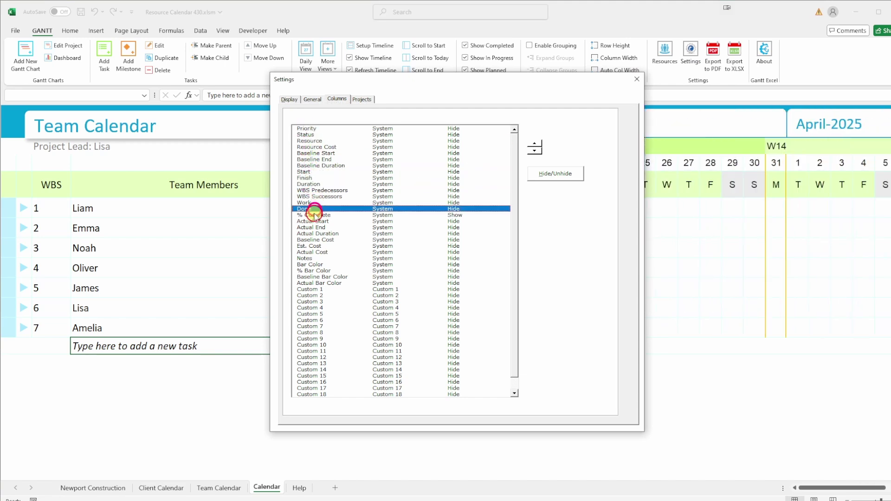
{"action": "left_click", "coordinate": [635, 81]}
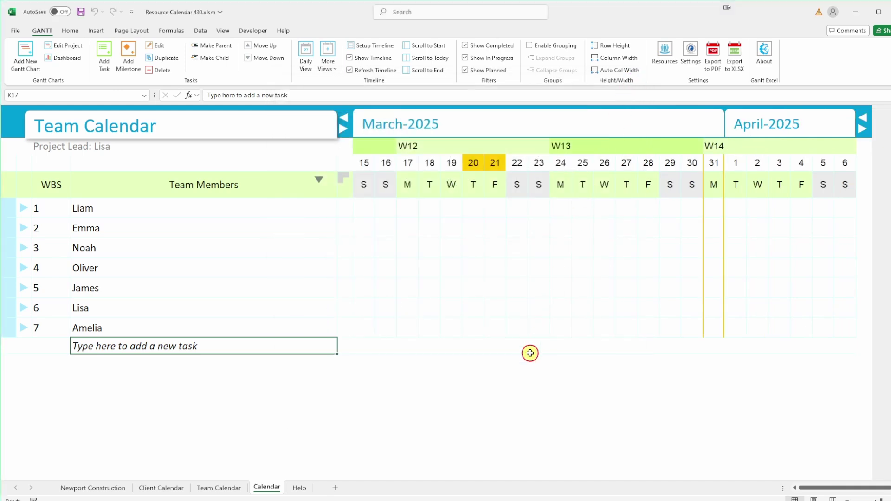
Highlight holidays in red, and per-resource holidays in red and non-working days in cyan
{"action": "left_click", "coordinate": [690, 56]}
{"action": "left_click", "coordinate": [472, 226]}
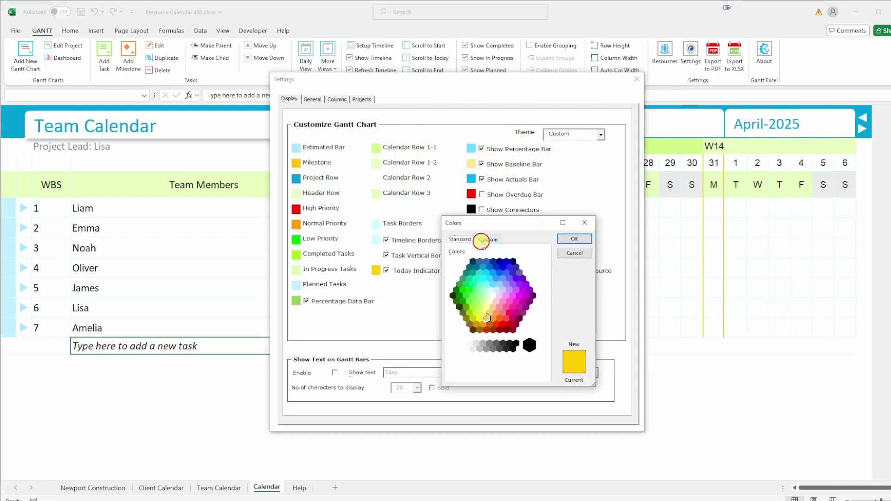
{"action": "left_click", "coordinate": [496, 322]}
{"action": "left_click", "coordinate": [574, 240]}
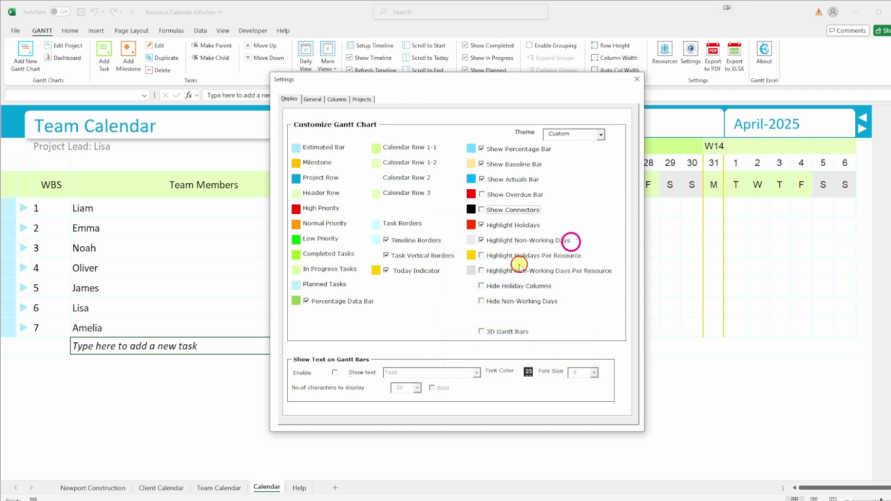
{"action": "left_click", "coordinate": [482, 256]}
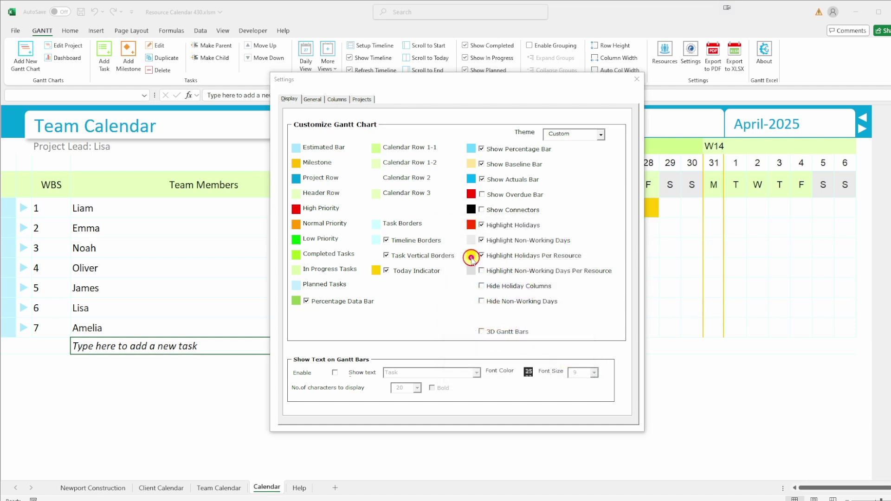
{"action": "left_click", "coordinate": [472, 255]}
{"action": "left_click", "coordinate": [495, 322]}
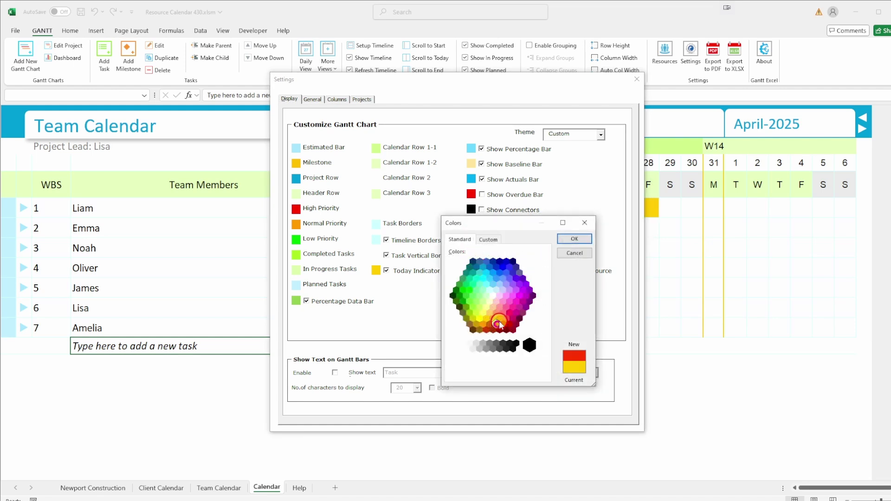
{"action": "left_click", "coordinate": [574, 239]}
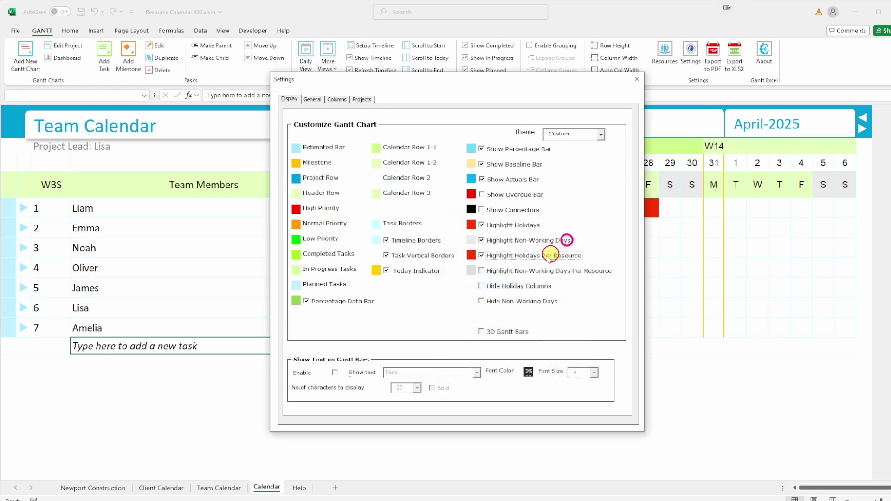
{"action": "left_click", "coordinate": [472, 271]}
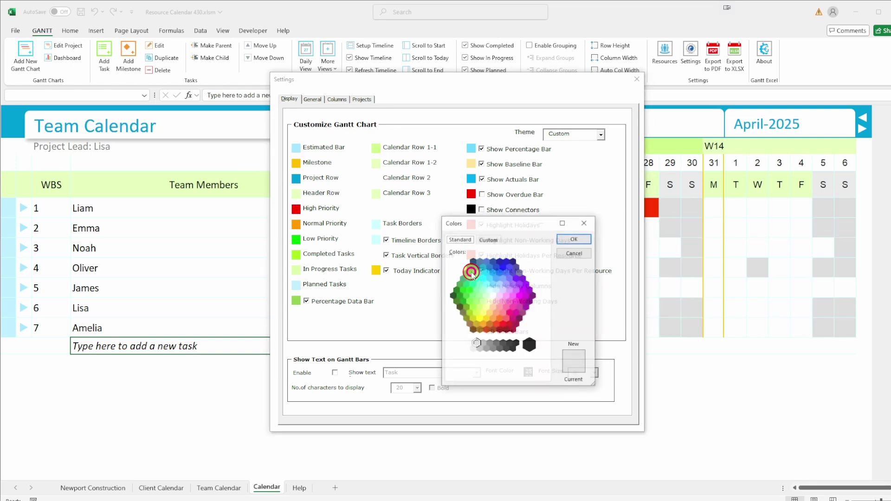
{"action": "left_click", "coordinate": [584, 241]}
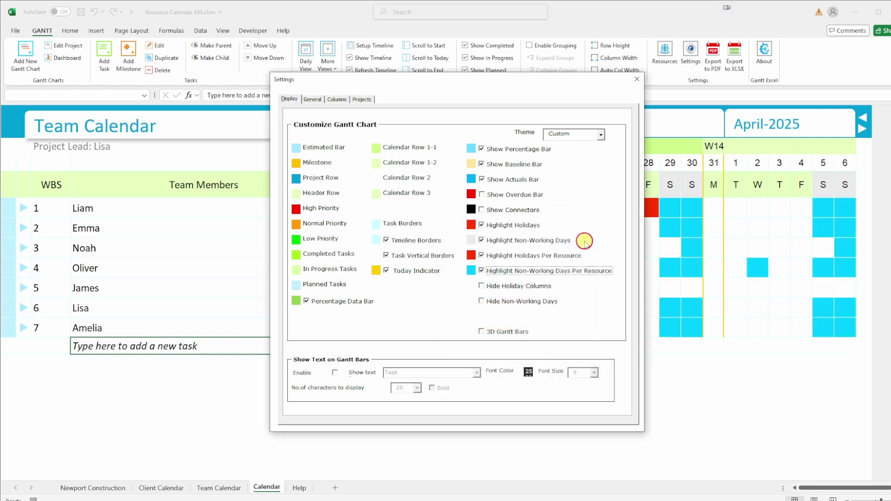
{"action": "left_click", "coordinate": [637, 79]}
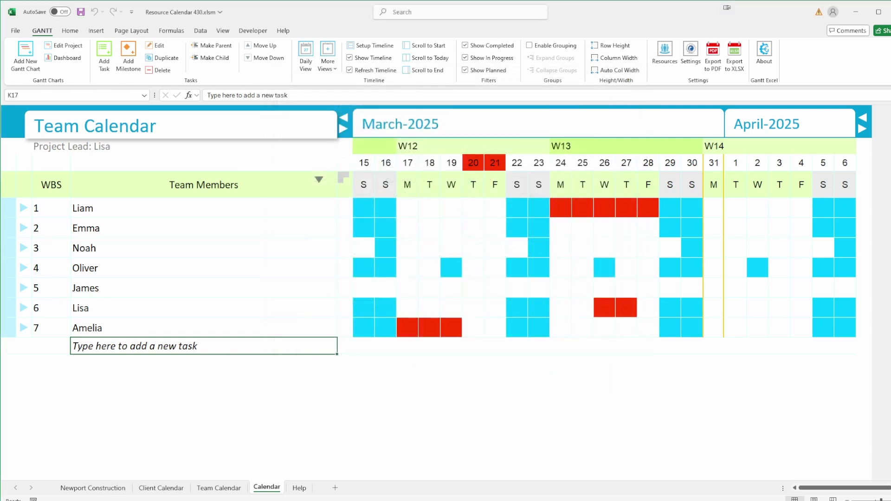
Add a GanttExcel.com task row beneath Amelia
{"action": "left_click", "coordinate": [264, 347]}
{"action": "left_click", "coordinate": [255, 347]}
{"action": "type", "text": "GanttE"}
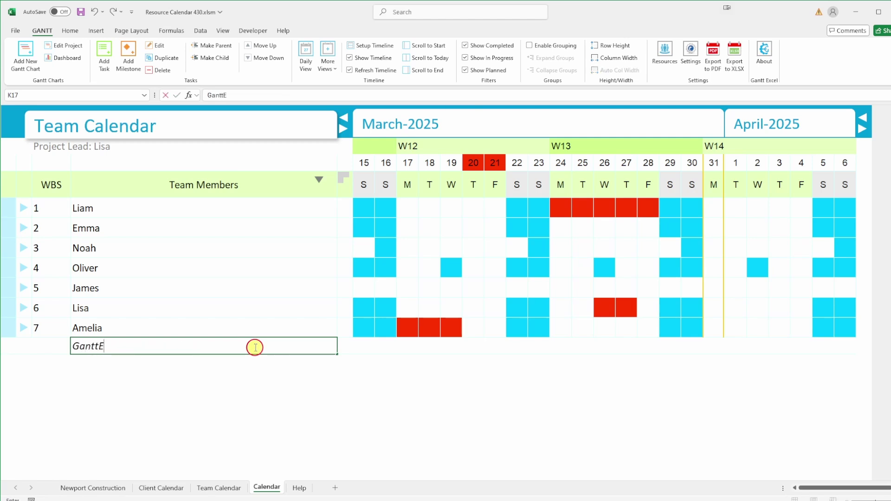
{"action": "type", "text": "xcel.com"}
{"action": "key", "text": "Return"}
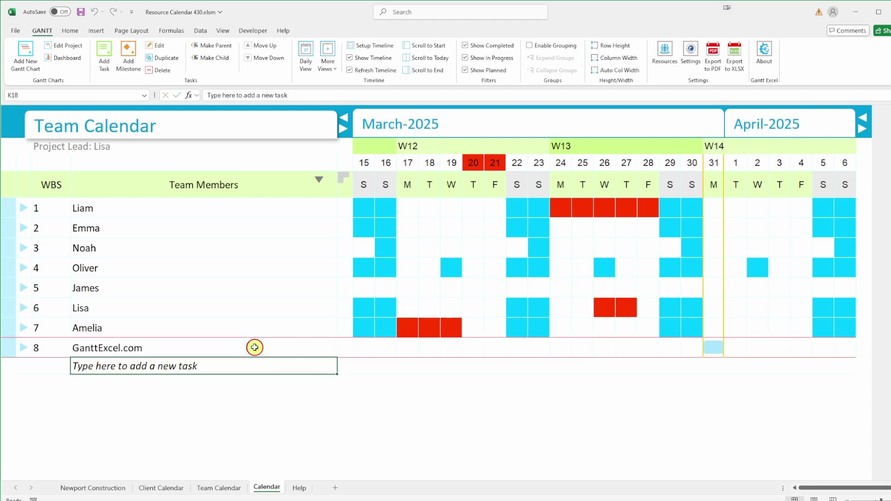